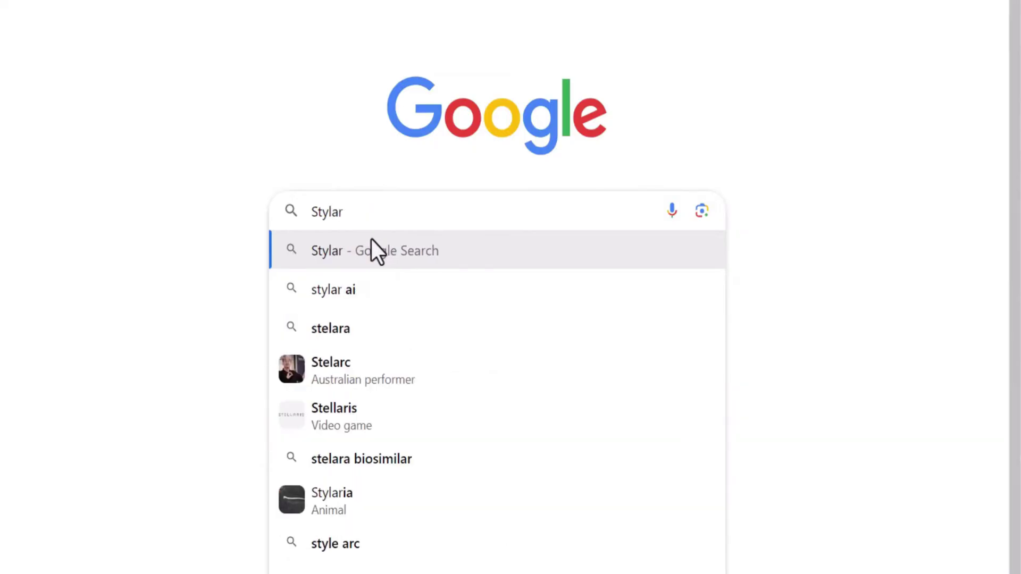
# Search Google for 'Stylar' and open the stylar.ai homepage from the results.
pyautogui.click(371, 245)
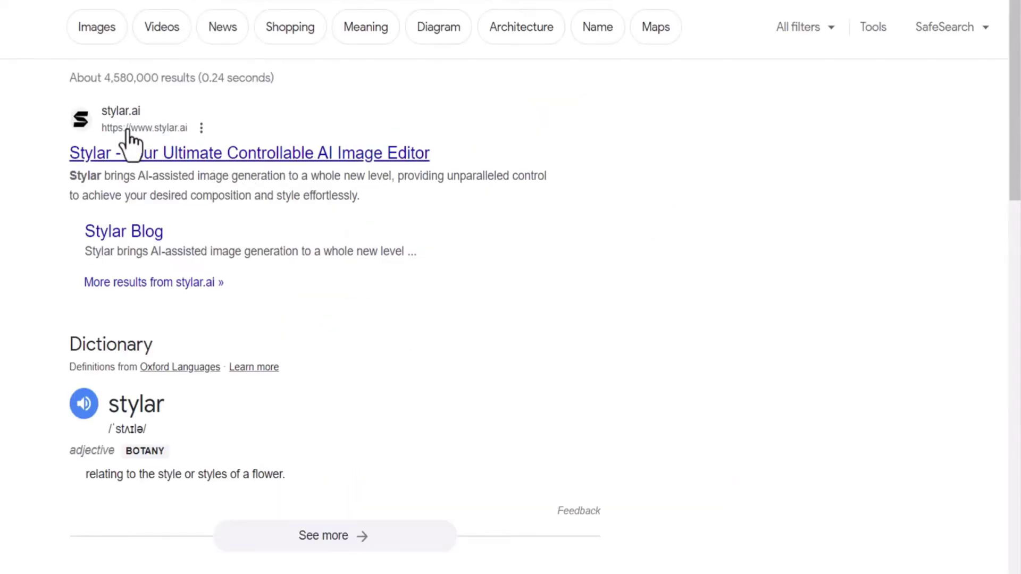
pyautogui.click(130, 121)
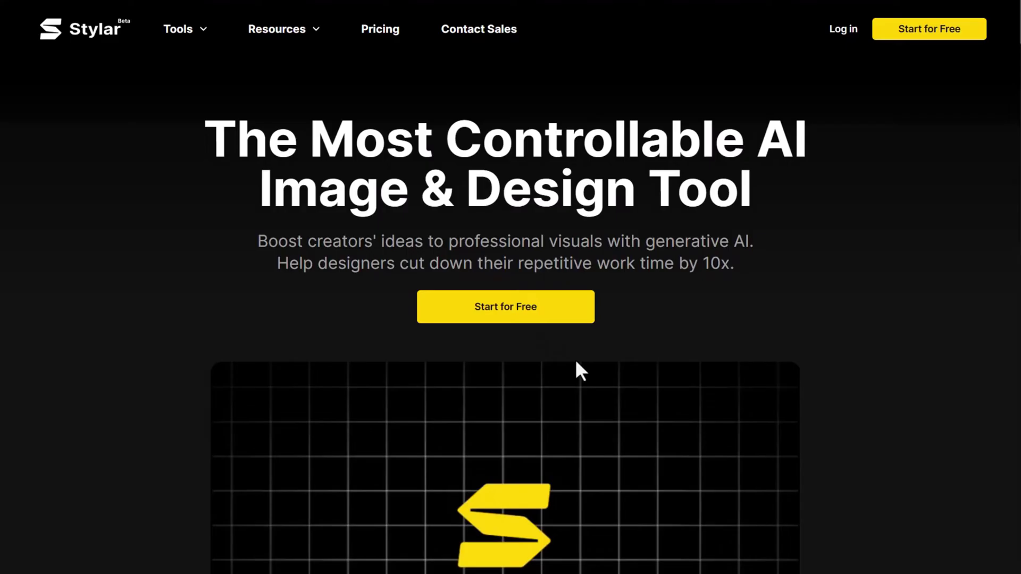
# Start a new 1:1 project with a 1536×1536 canvas.
pyautogui.click(534, 309)
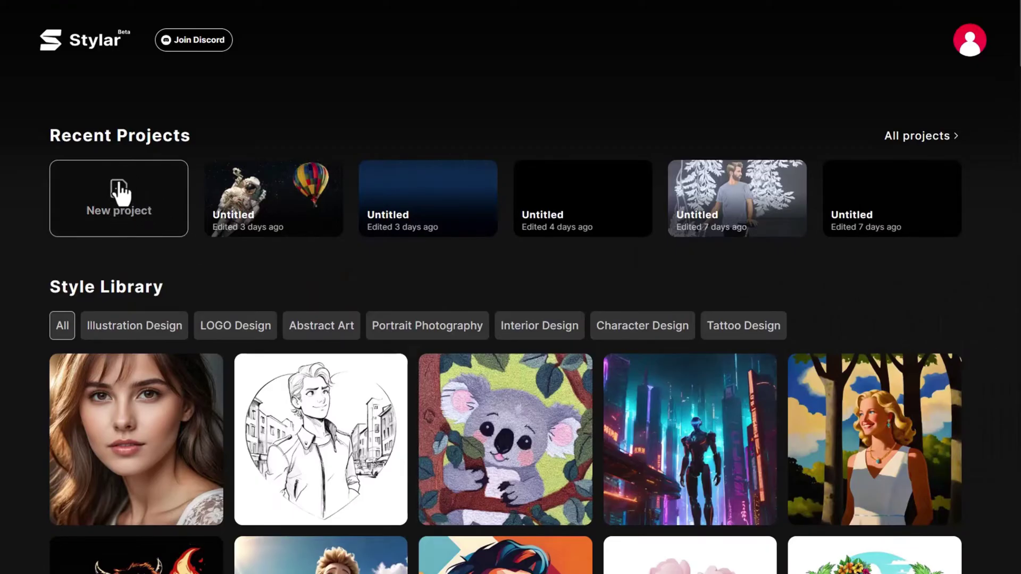
pyautogui.click(121, 198)
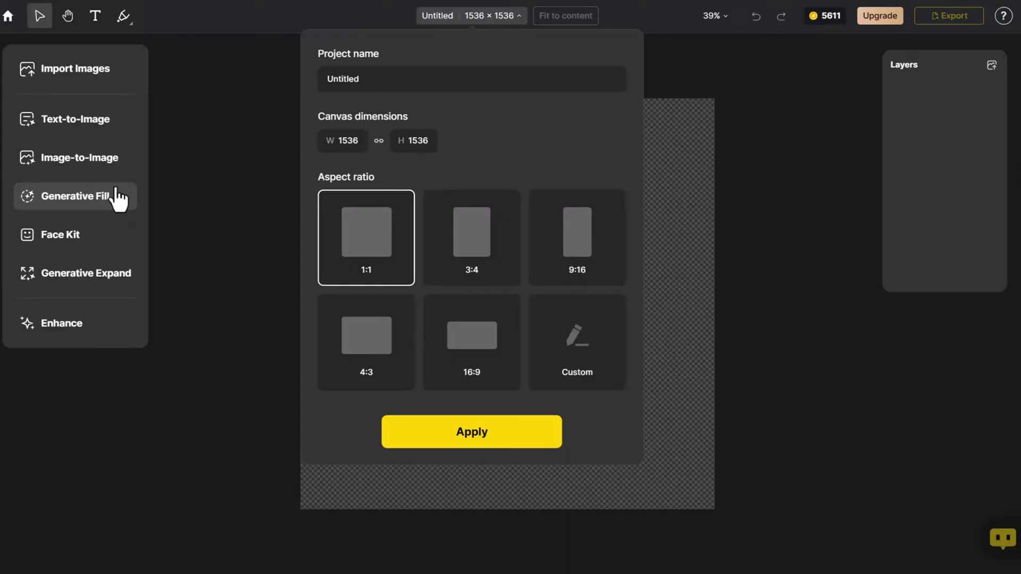
pyautogui.click(425, 429)
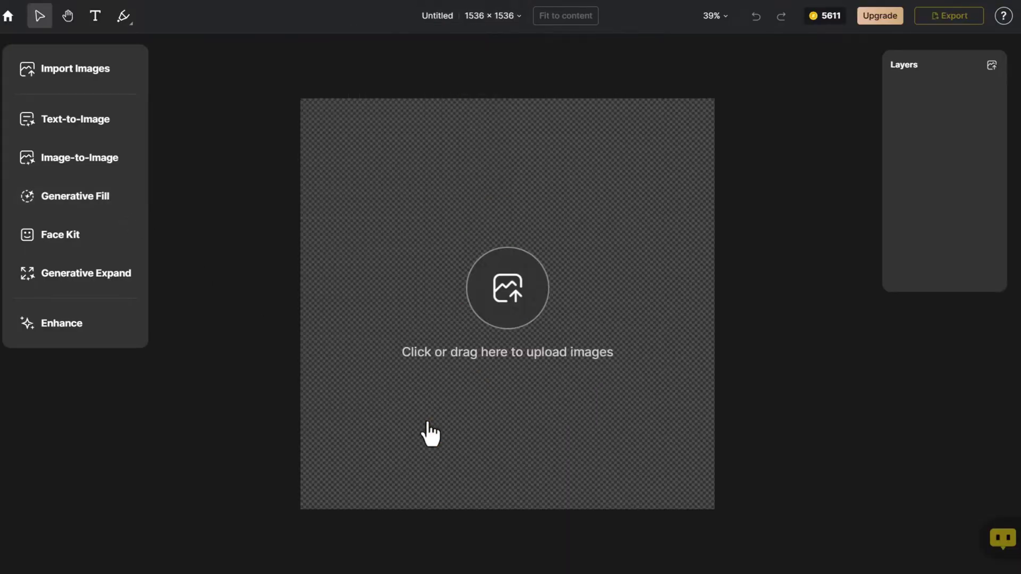
# Upload the 3D hiker character as Layer 1, position it, and open it in Enhance Mode.
pyautogui.click(123, 71)
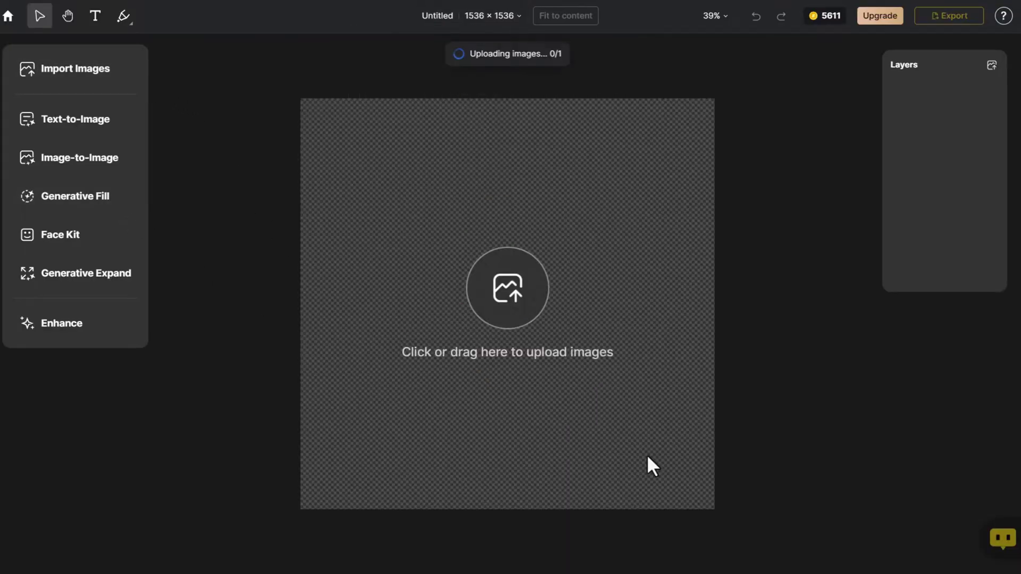
pyautogui.moveTo(590, 381); pyautogui.dragTo(706, 519)
pyautogui.click(738, 509)
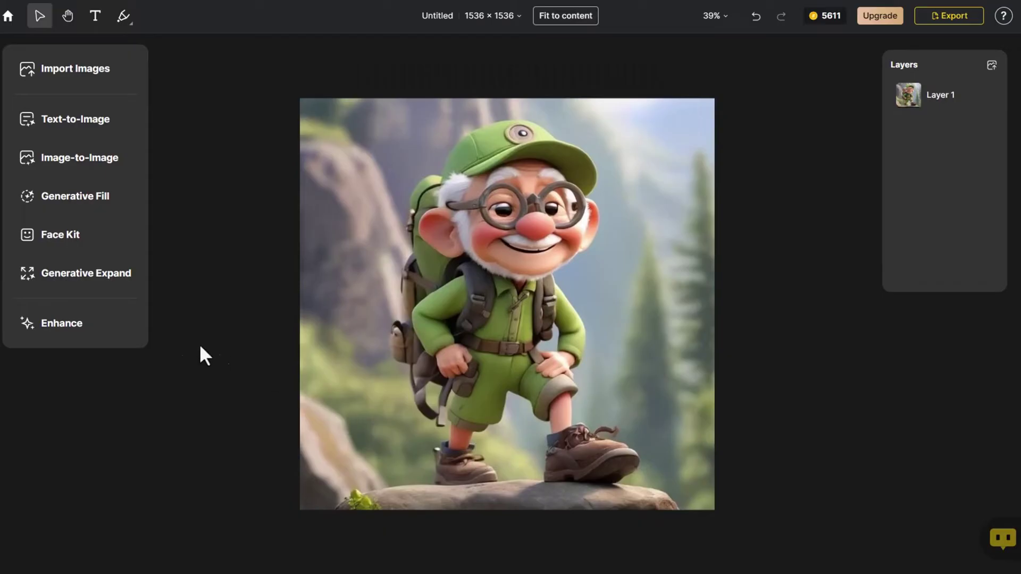
pyautogui.click(122, 328)
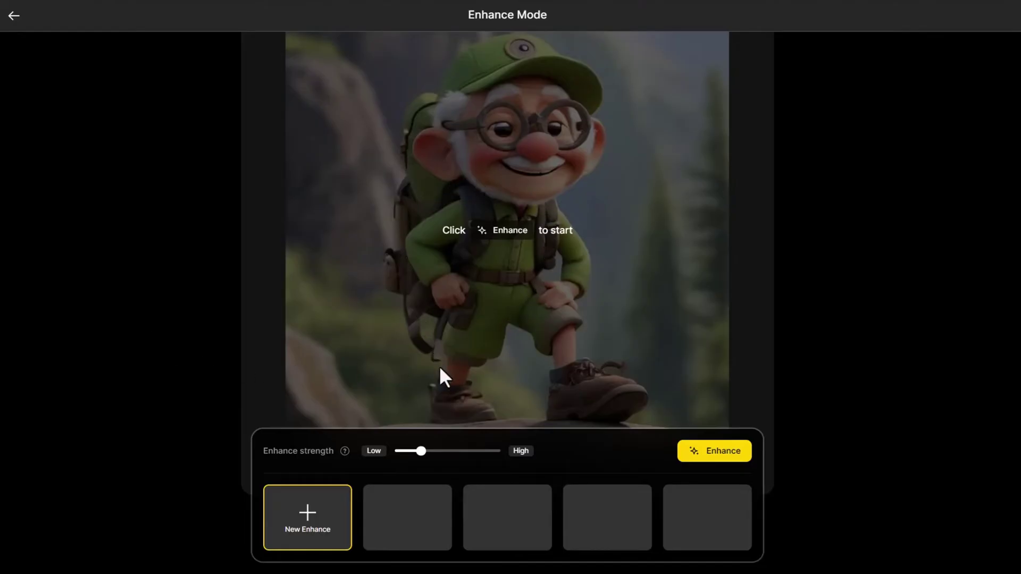
# Try a lower enhance strength, then return to the canvas and reopen the hiker for enhancing.
pyautogui.moveTo(421, 452); pyautogui.dragTo(506, 467)
pyautogui.click(14, 17)
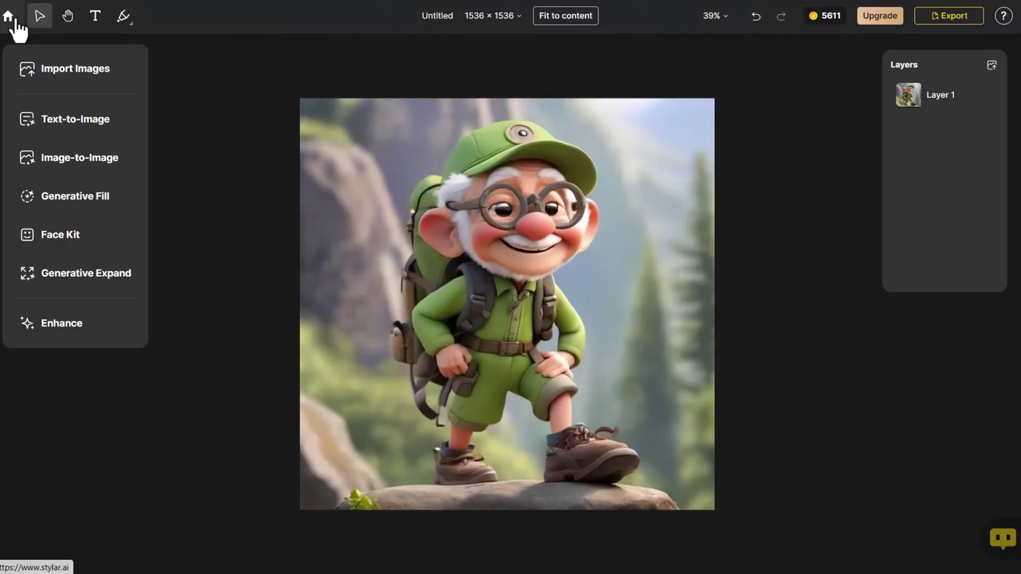
pyautogui.click(90, 327)
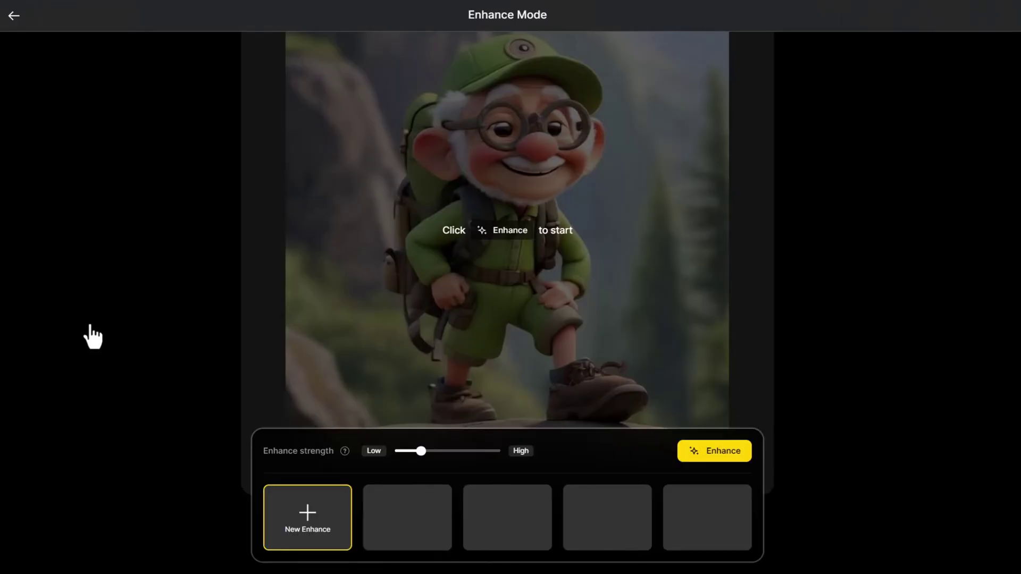
# Enhance the hiker at High strength, compare before/after, and place it as Layer 2.
pyautogui.click(500, 451)
pyautogui.click(695, 456)
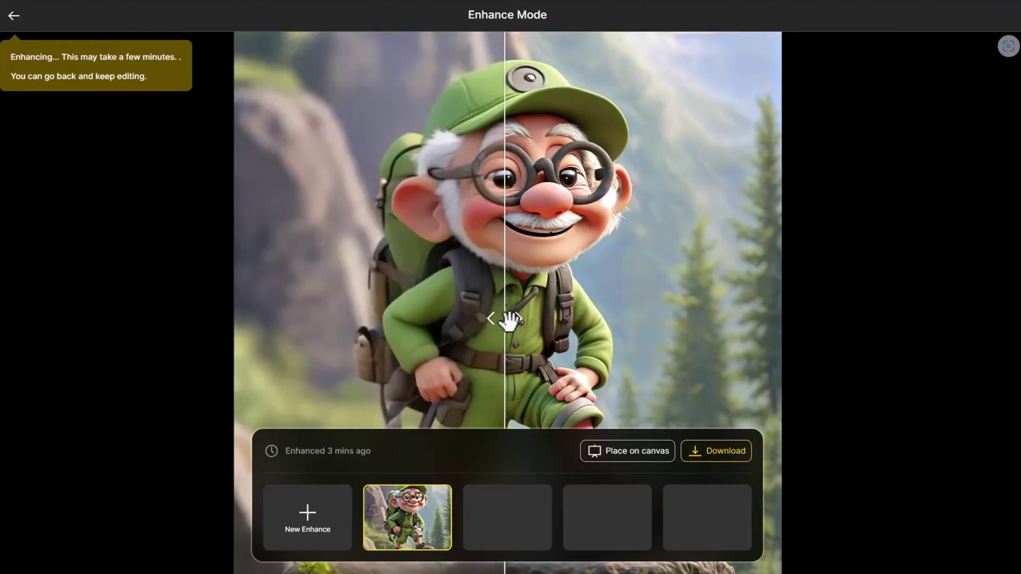
pyautogui.moveTo(509, 319); pyautogui.dragTo(239, 385)
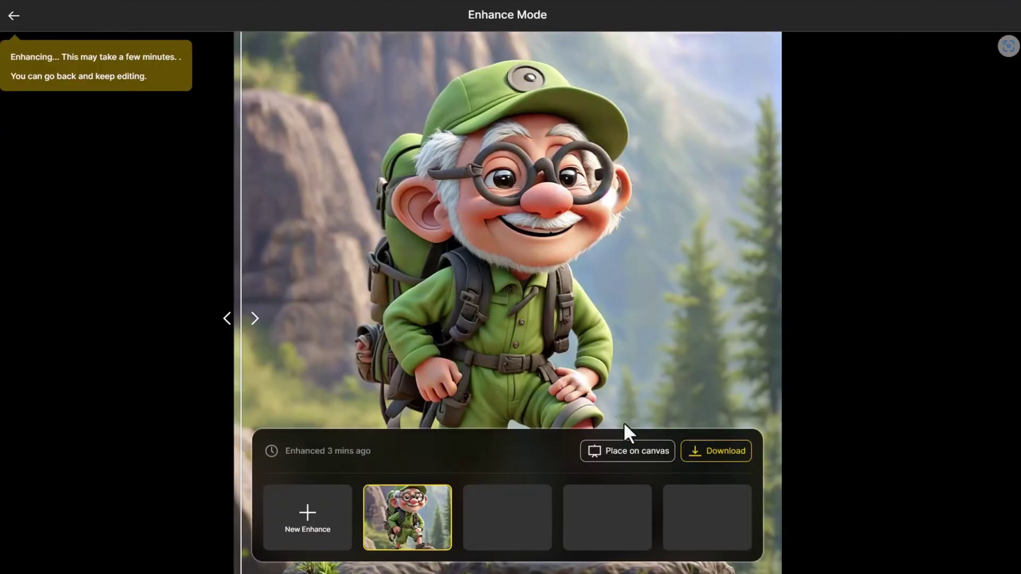
pyautogui.click(652, 456)
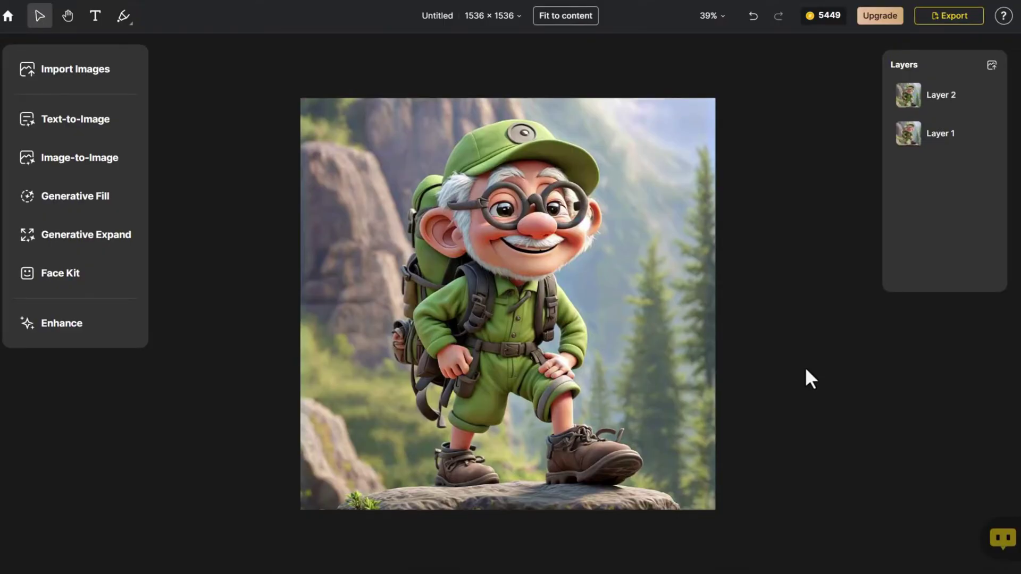
# Upload the muddy jeep photo as Layer 3 and resize it to cover the whole canvas.
pyautogui.click(100, 70)
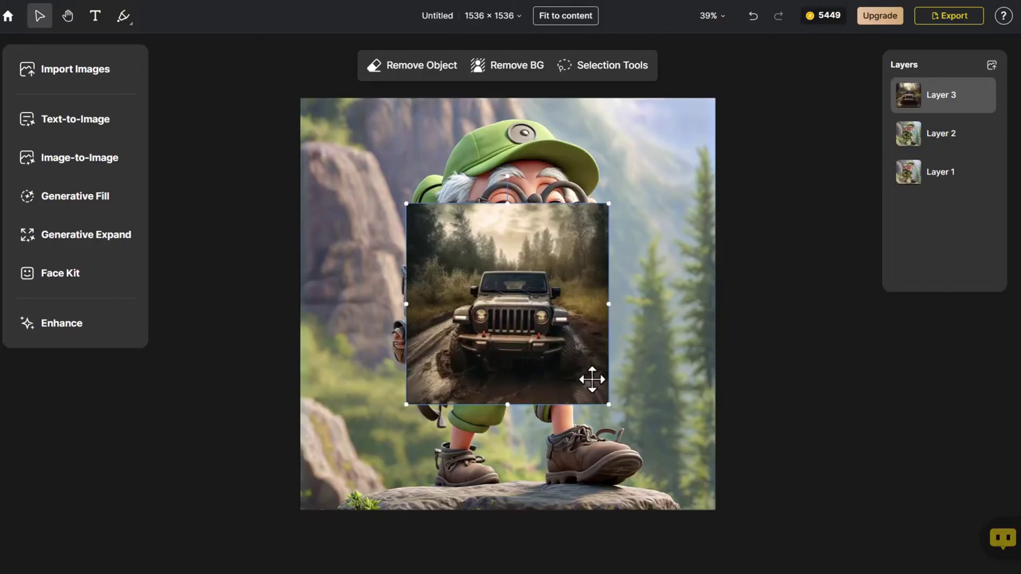
pyautogui.moveTo(589, 380); pyautogui.dragTo(677, 549)
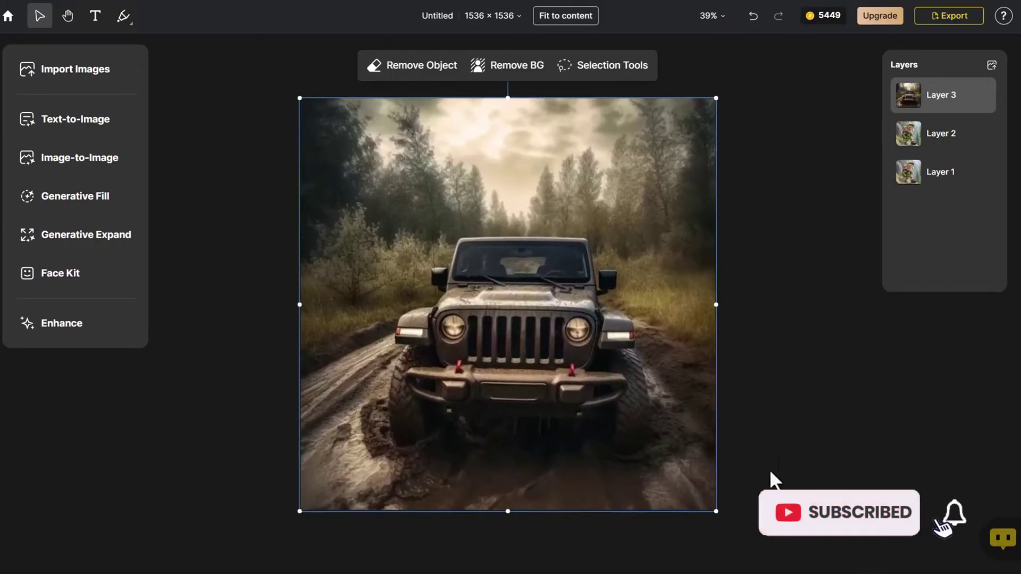
pyautogui.click(782, 464)
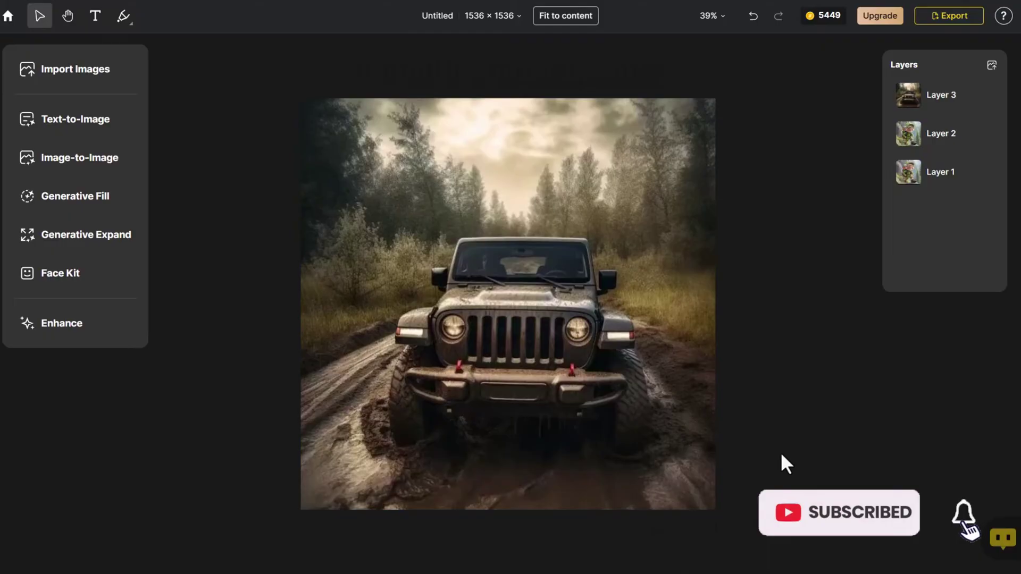
# Run a New Enhance on the jeep photo and compare the result using the divider.
pyautogui.click(127, 335)
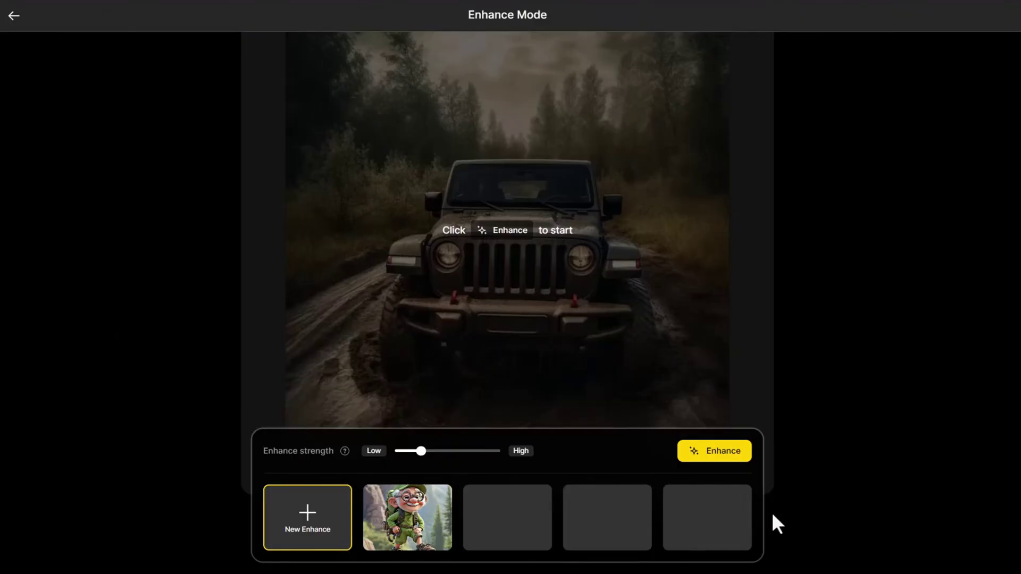
pyautogui.click(402, 505)
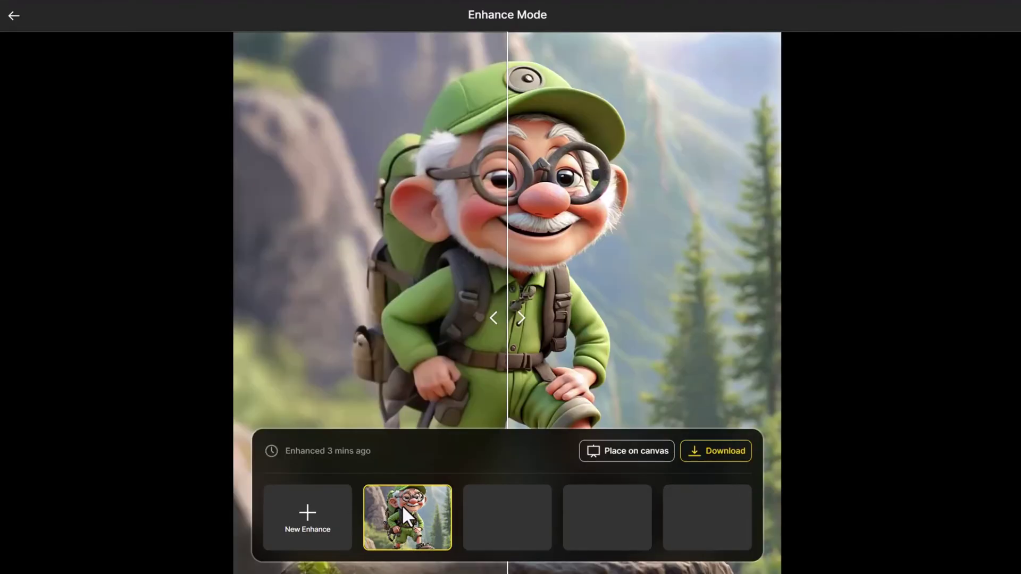
pyautogui.click(317, 499)
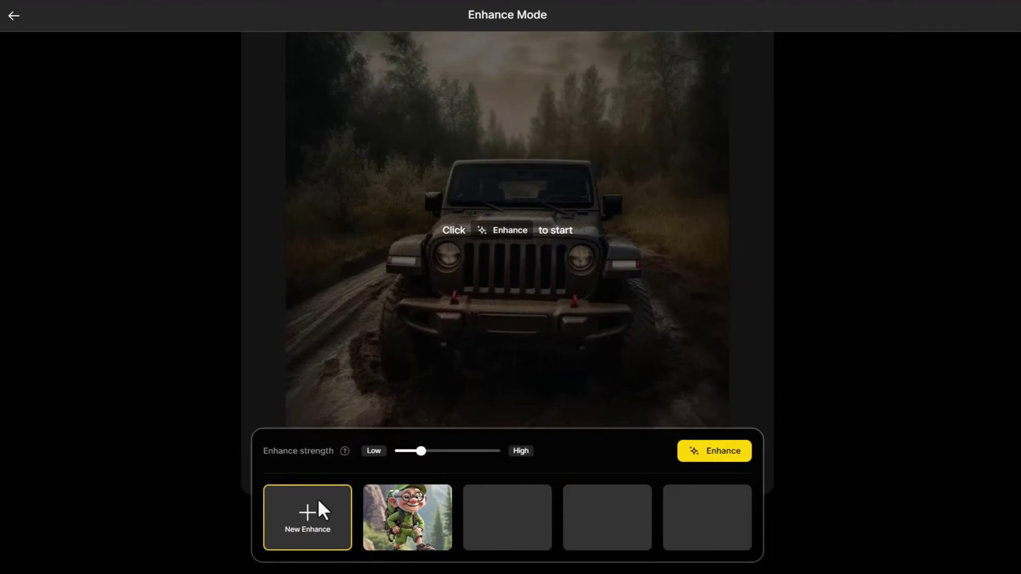
pyautogui.click(691, 451)
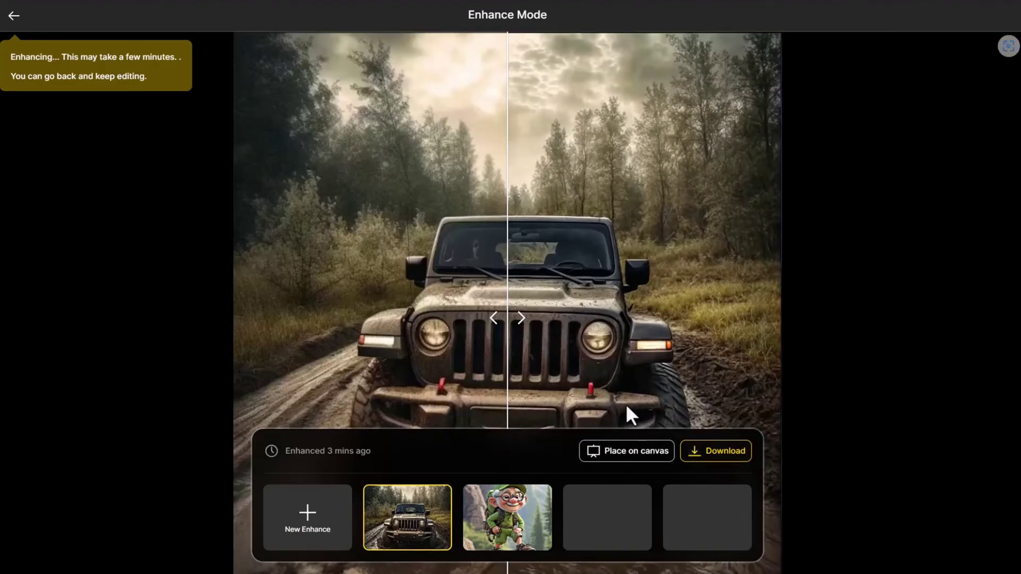
pyautogui.moveTo(521, 306); pyautogui.dragTo(197, 362)
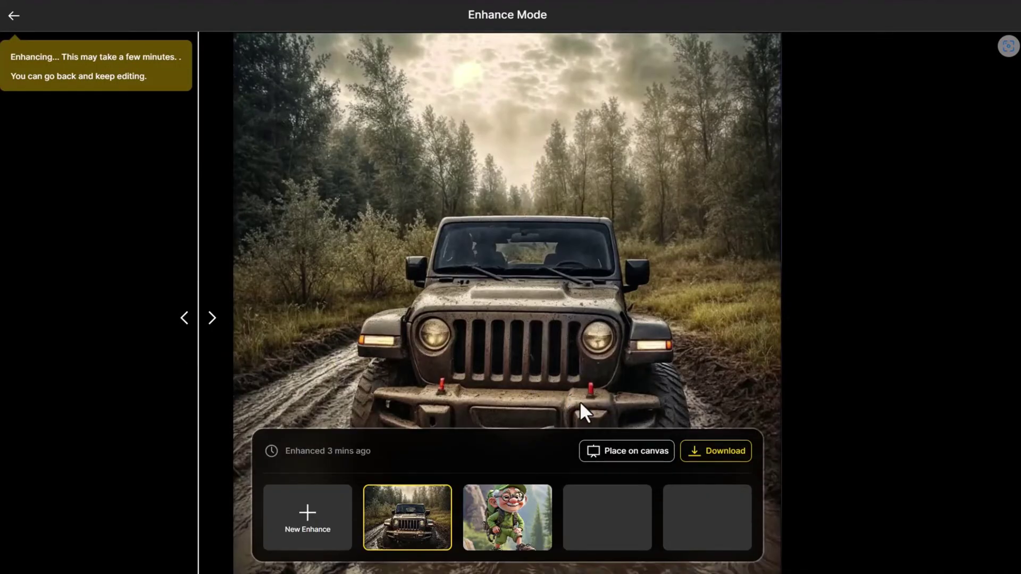
# Place the enhanced jeep as Layer 4, then add the REVEIRE painting filling the canvas as Layer 5.
pyautogui.click(636, 451)
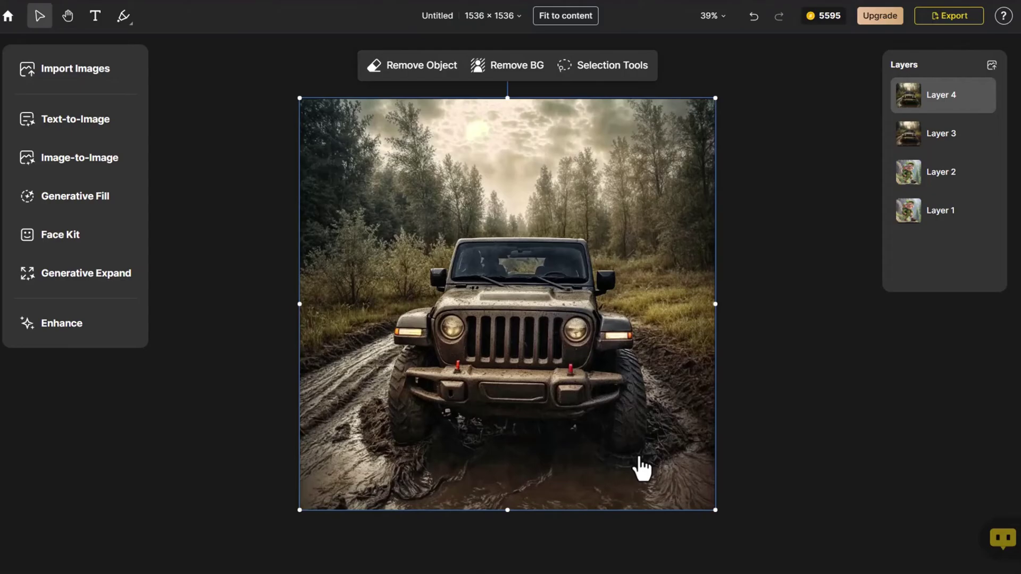
pyautogui.click(758, 437)
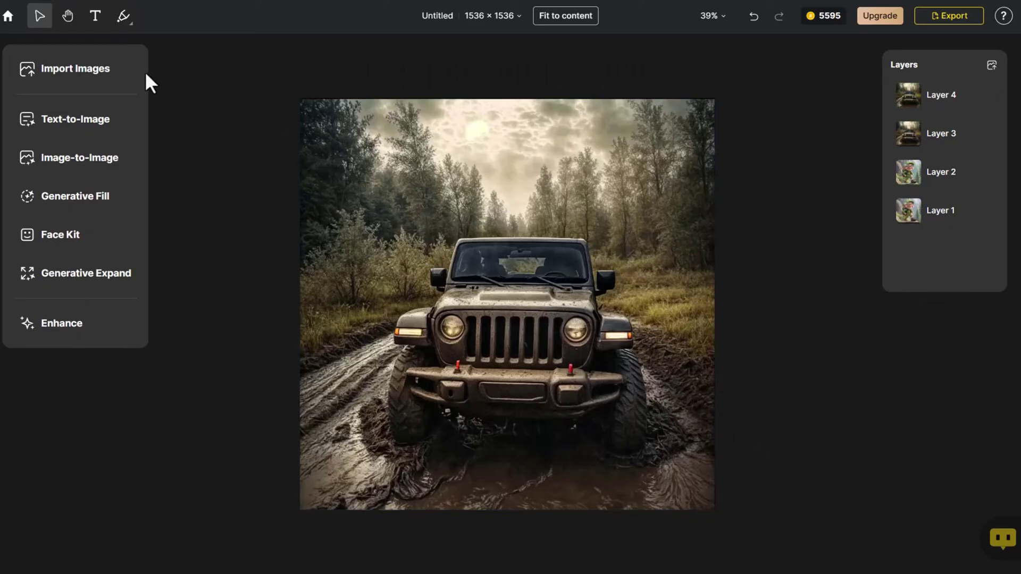
pyautogui.click(120, 75)
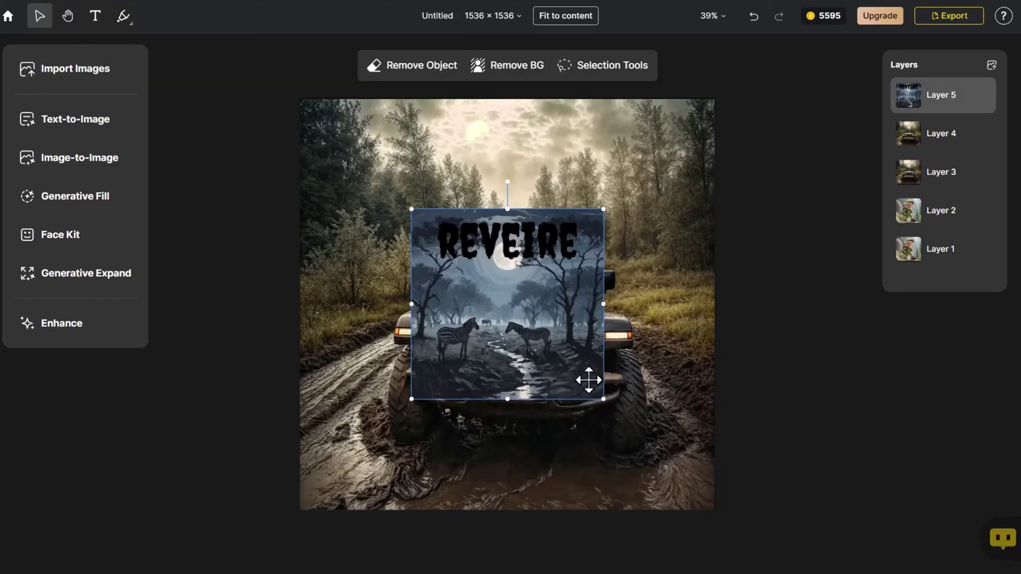
pyautogui.moveTo(586, 376); pyautogui.dragTo(703, 526)
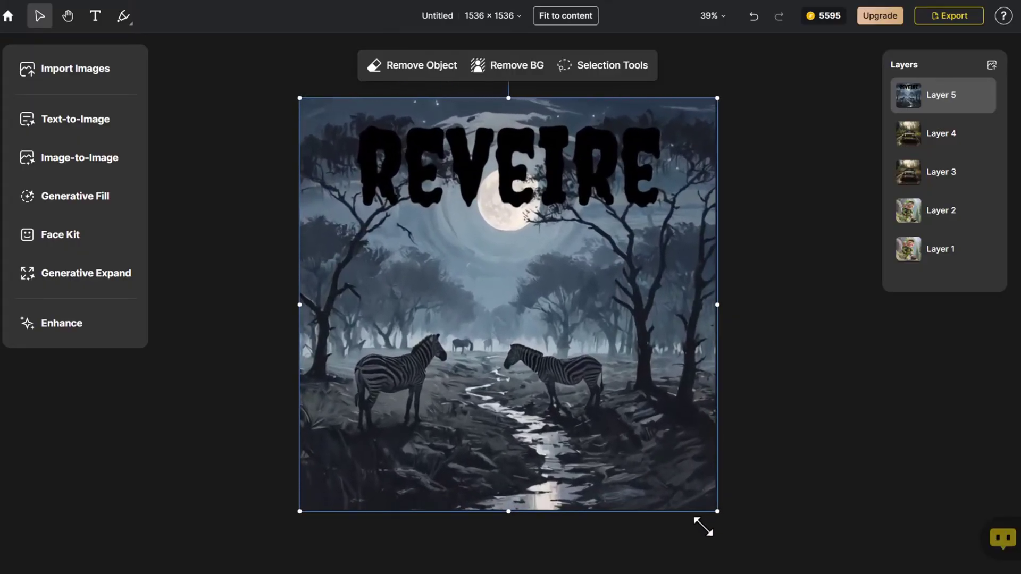
pyautogui.click(814, 473)
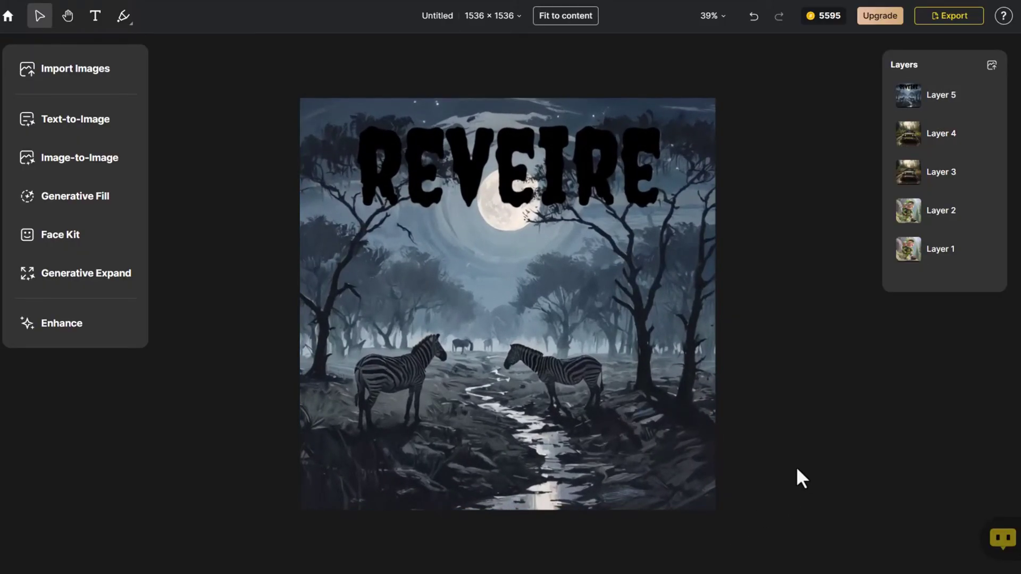
# Enhance the REVEIRE painting at High strength, compare before/after, and place it as Layer 6.
pyautogui.click(135, 327)
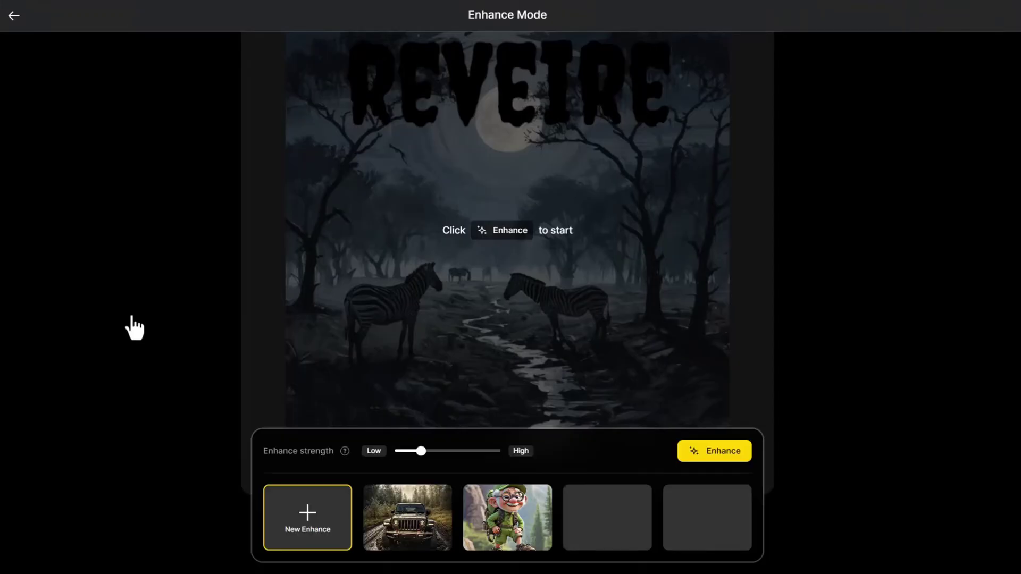
pyautogui.click(499, 452)
pyautogui.click(683, 453)
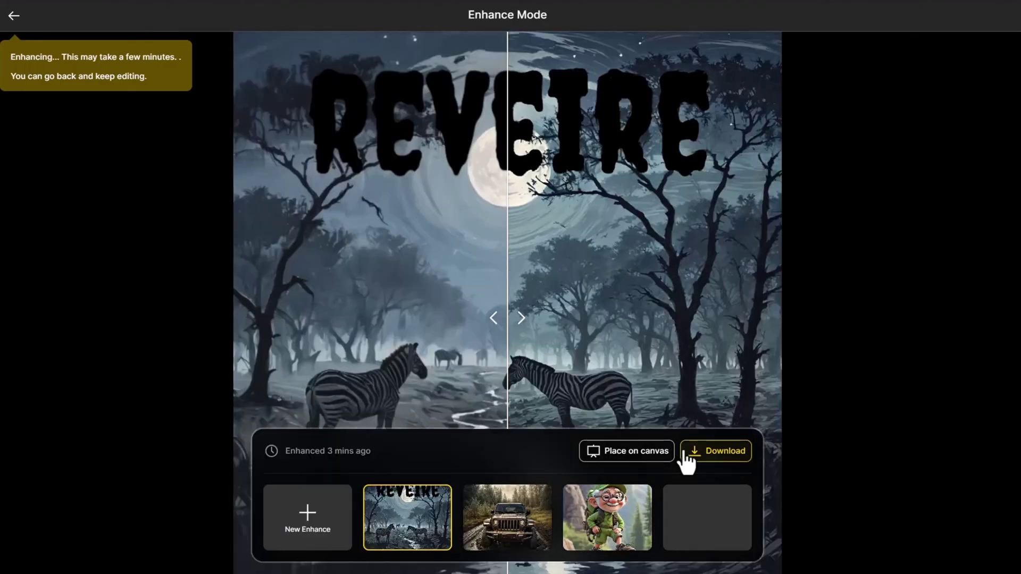
pyautogui.moveTo(503, 321); pyautogui.dragTo(206, 449)
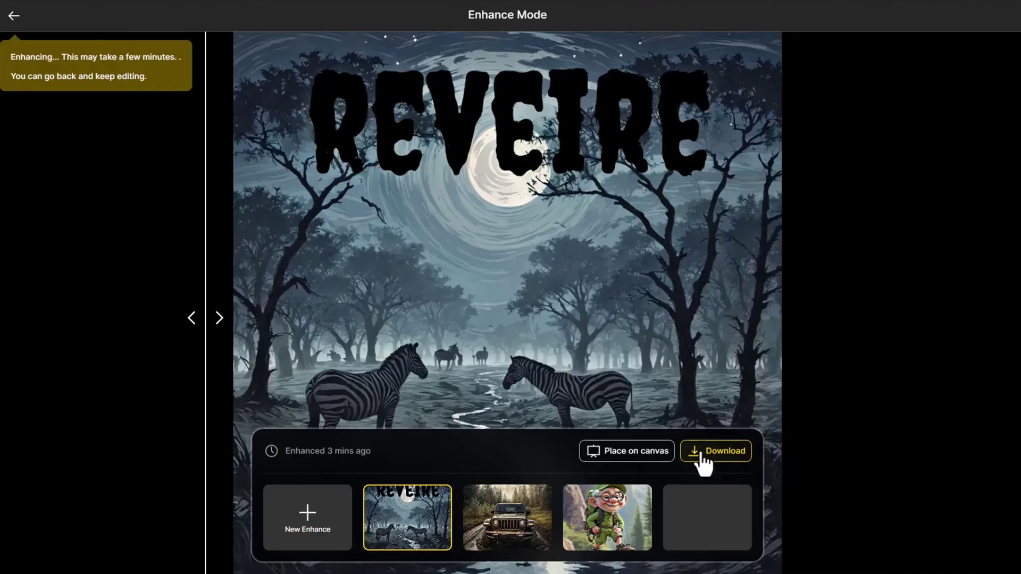
pyautogui.click(634, 452)
pyautogui.click(797, 390)
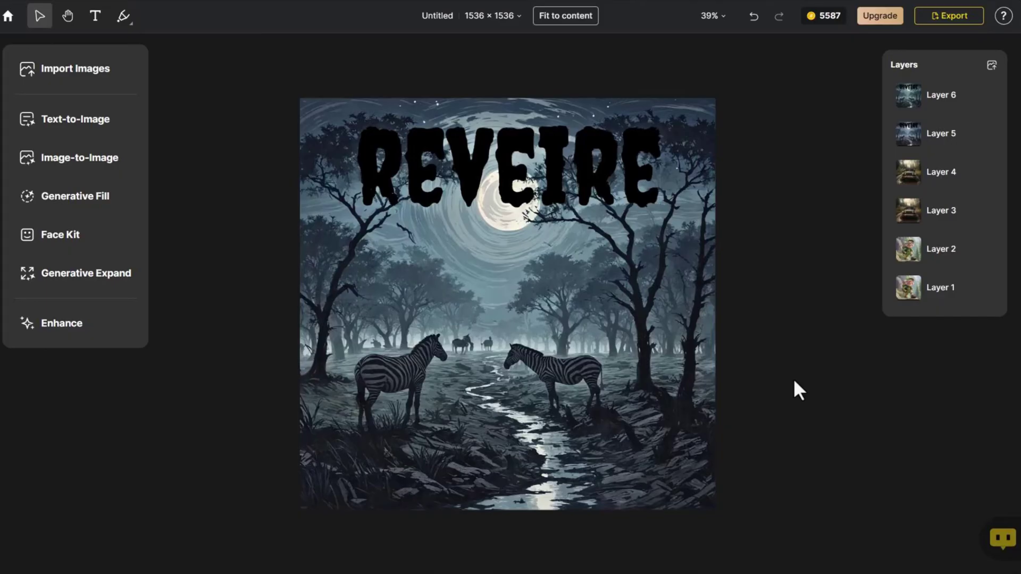
# Download the canvas as a PNG with 1× upscale.
pyautogui.click(945, 17)
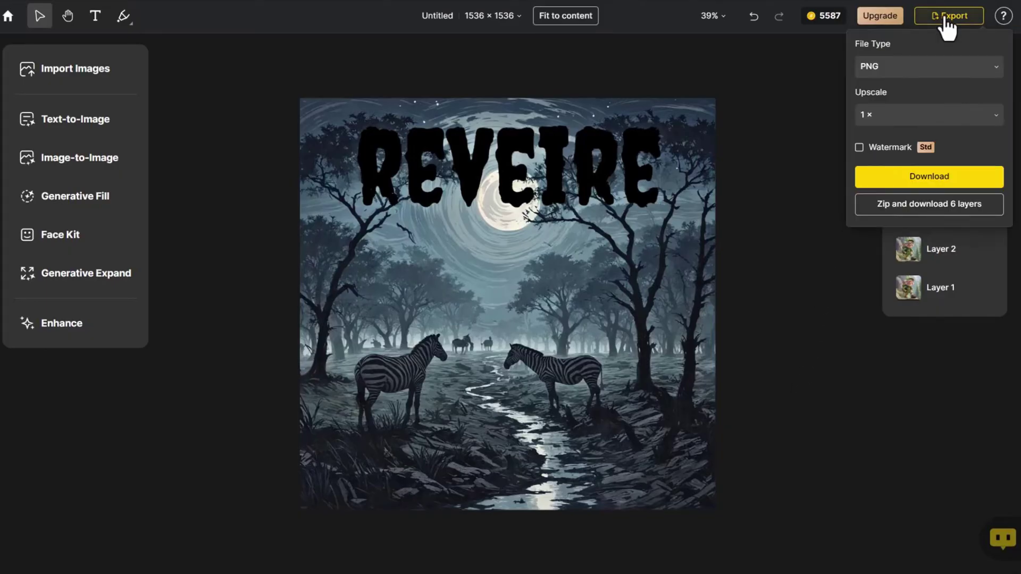
pyautogui.click(901, 119)
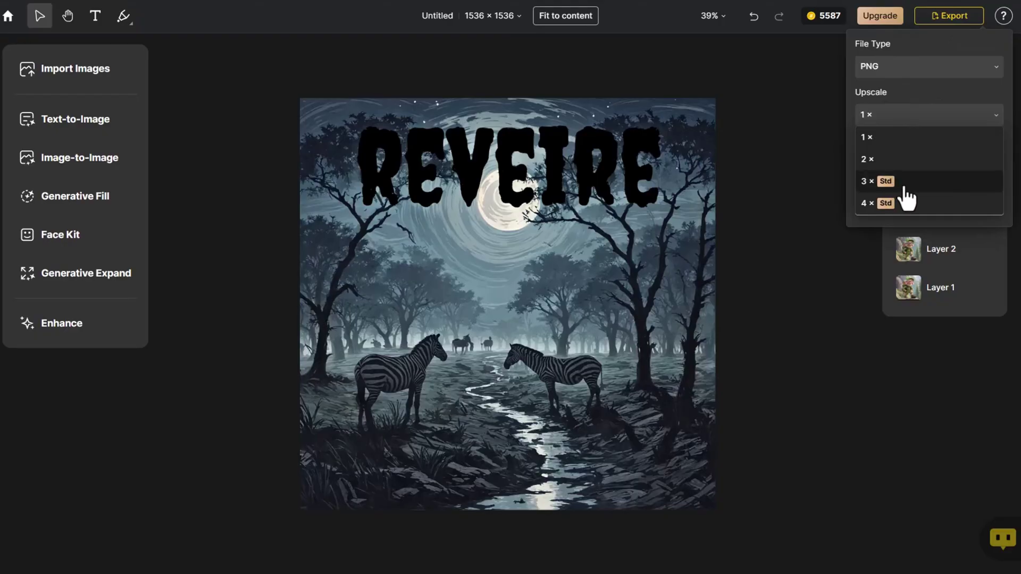
pyautogui.click(900, 128)
pyautogui.click(901, 178)
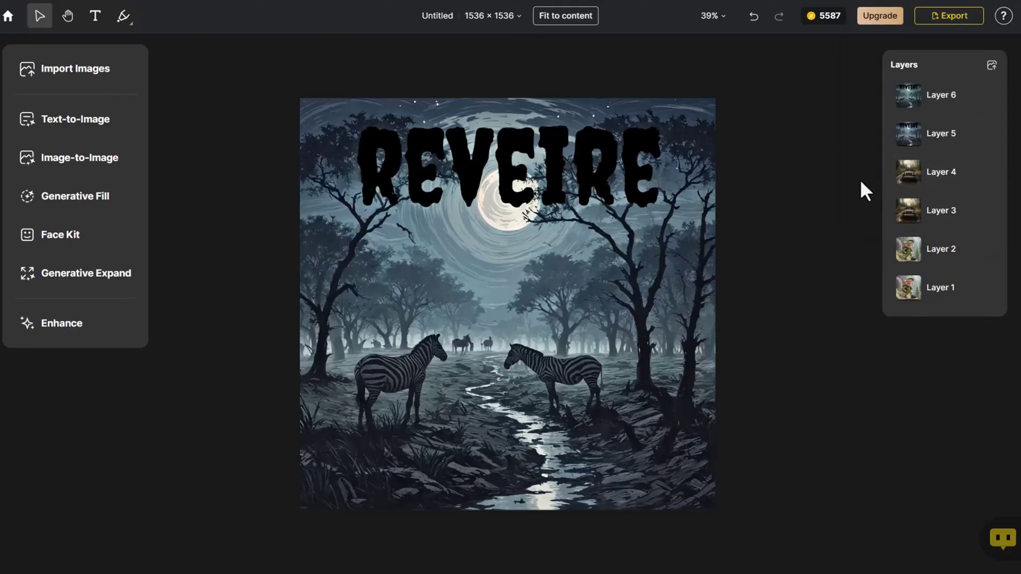